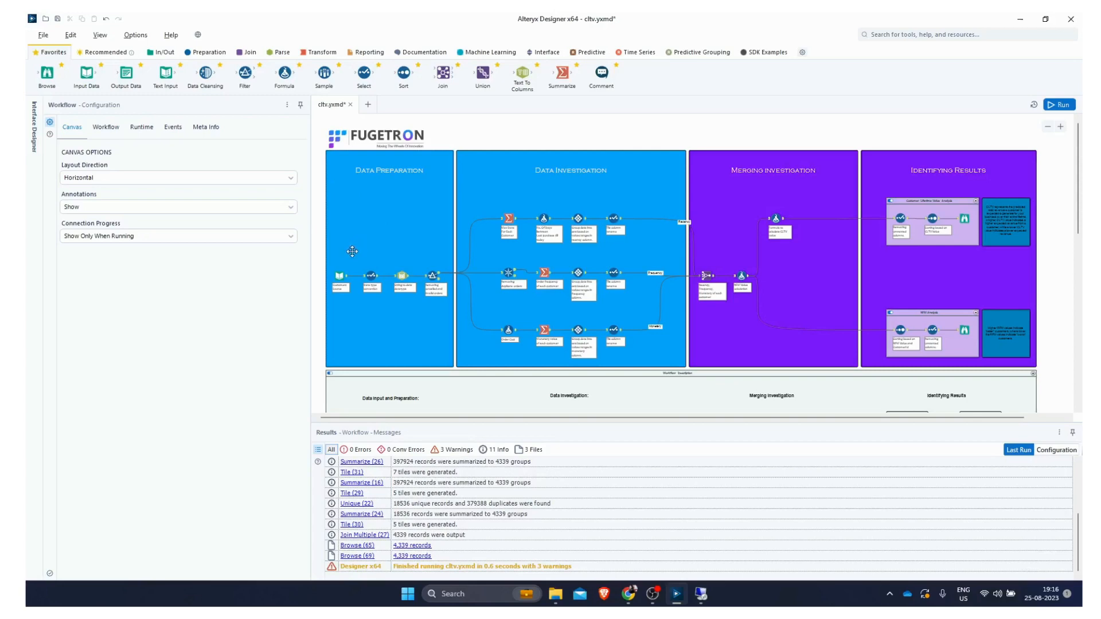
Step: Inspect the data preparation tools: input data preview, field selection, invoice date conversion and the CustomerID/Quantity filter
{"action": "left_click", "coordinate": [339, 275]}
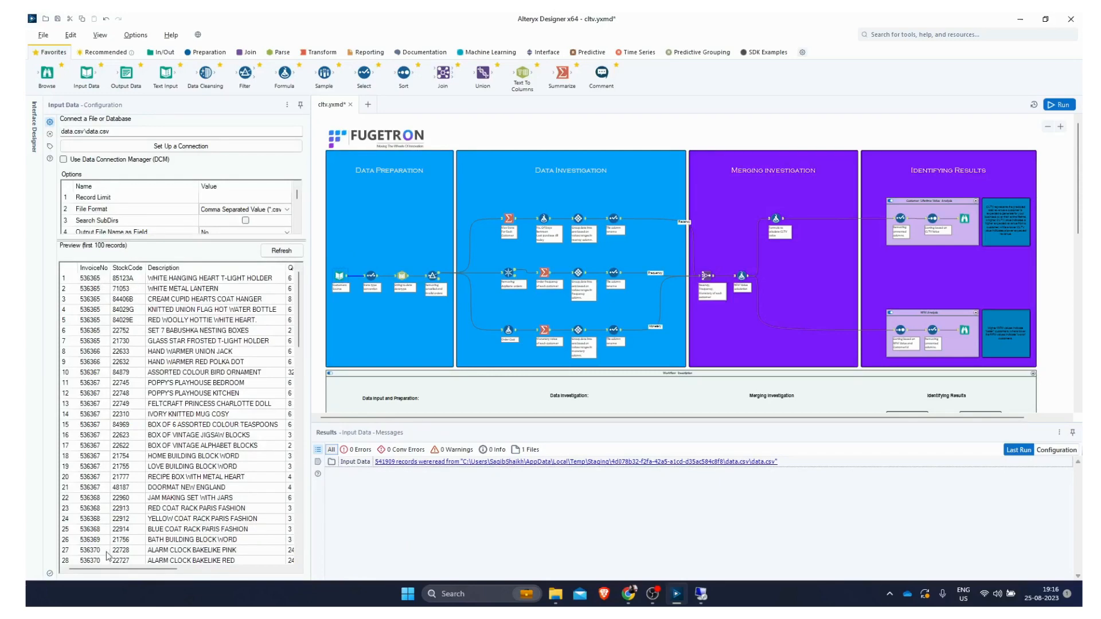
{"action": "left_click_drag", "start_coordinate": [109, 569], "coordinate": [216, 570]}
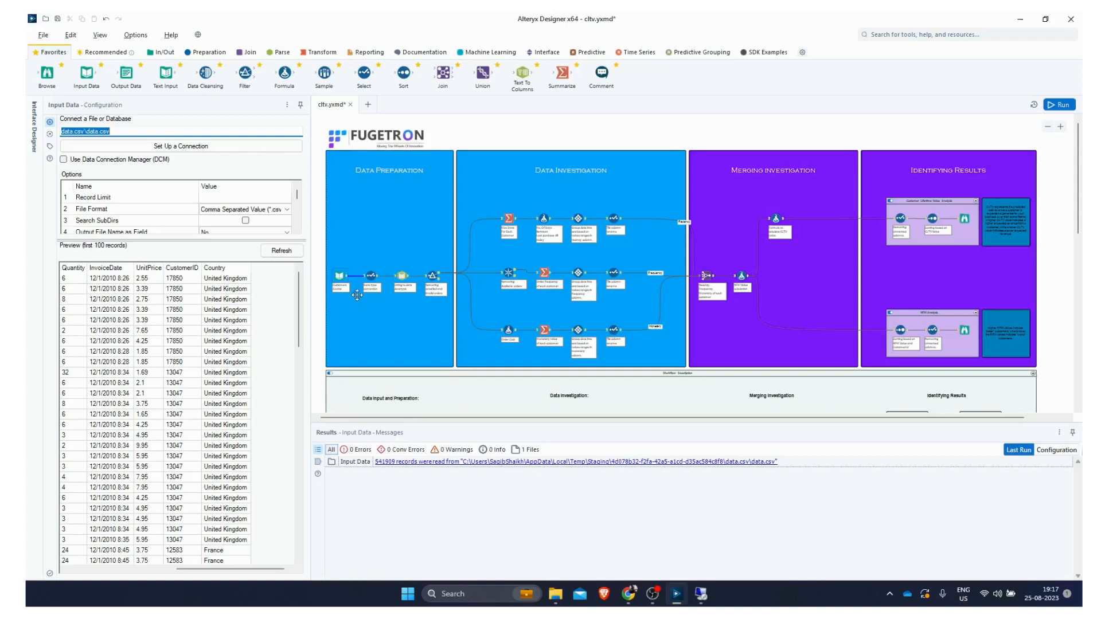
{"action": "left_click", "coordinate": [370, 275]}
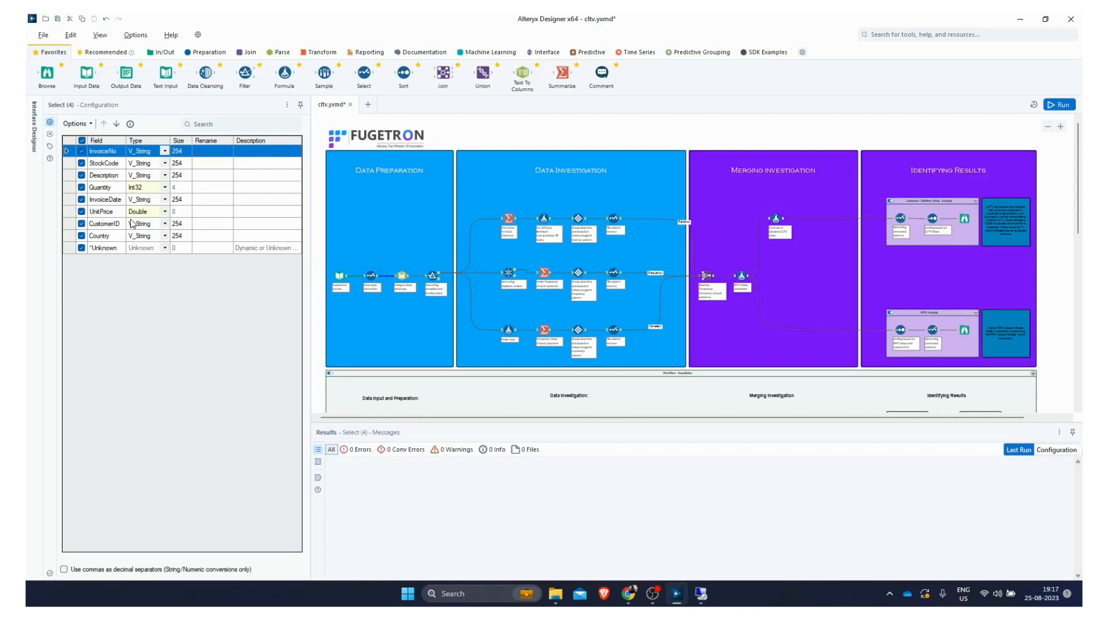
{"action": "left_click", "coordinate": [402, 278]}
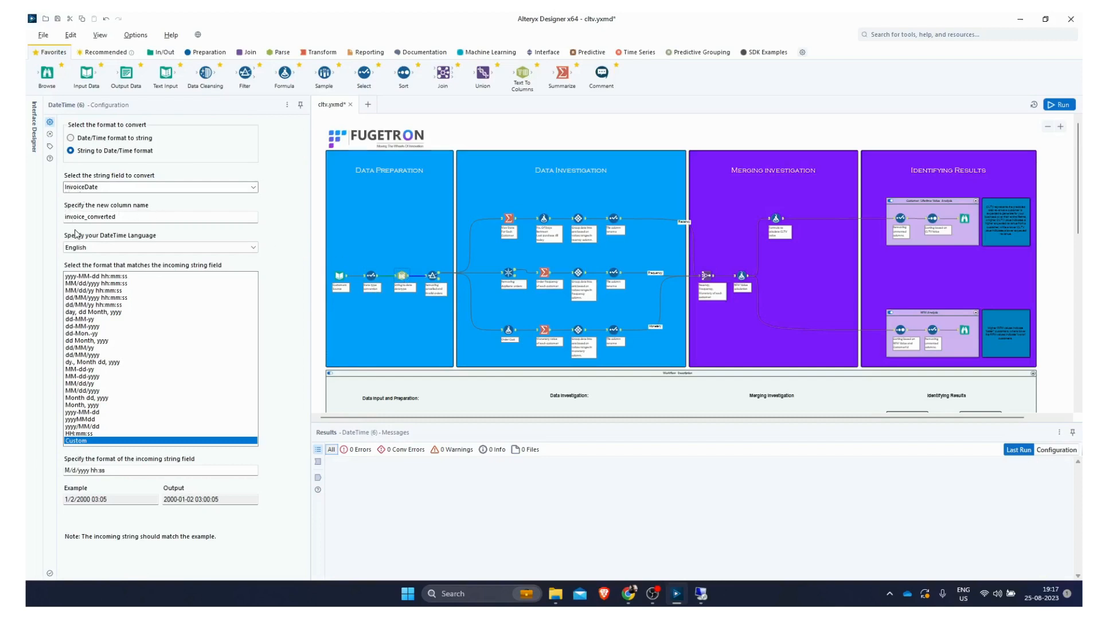
{"action": "left_click", "coordinate": [432, 276]}
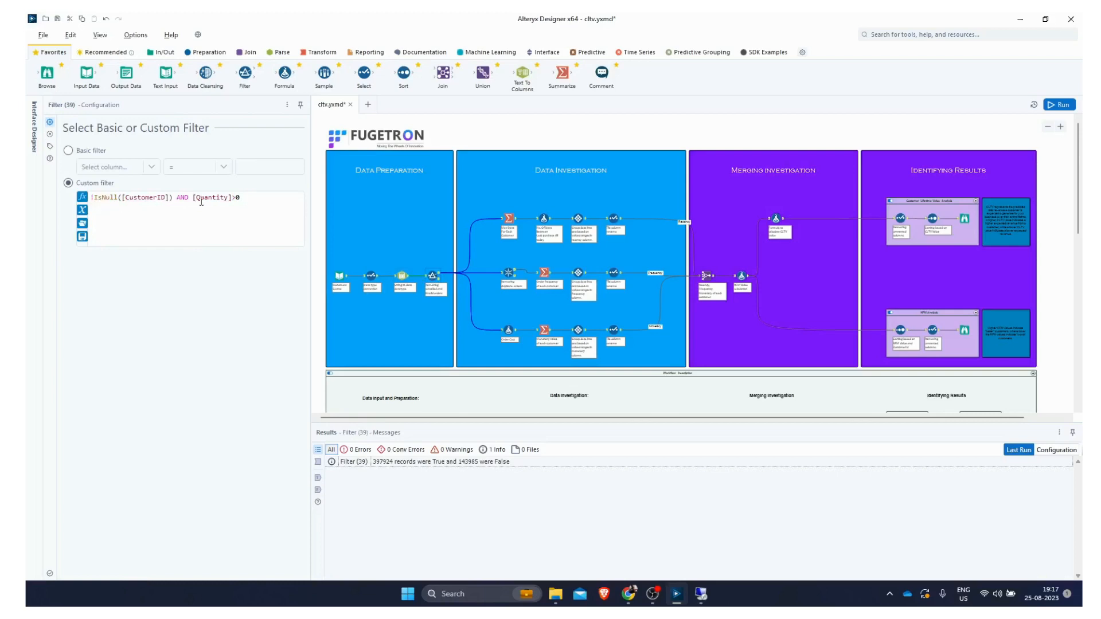
{"action": "left_click", "coordinate": [439, 274]}
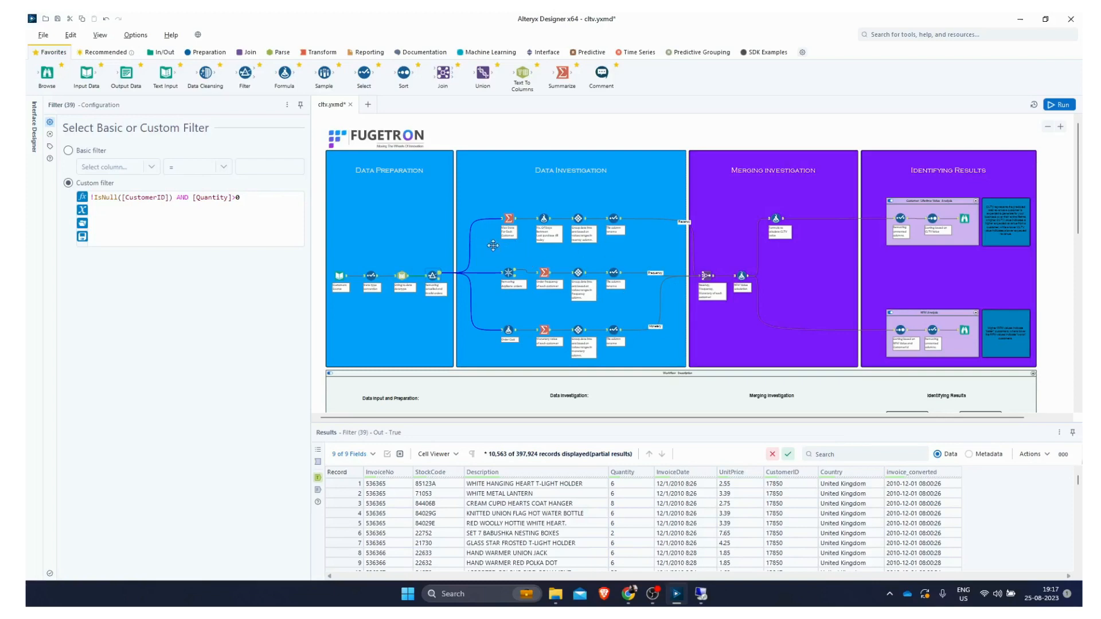
Step: Review the recency branch's Summarize, DateTimeDiff formula, Tile and Select configurations and their outputs
{"action": "left_click", "coordinate": [509, 218]}
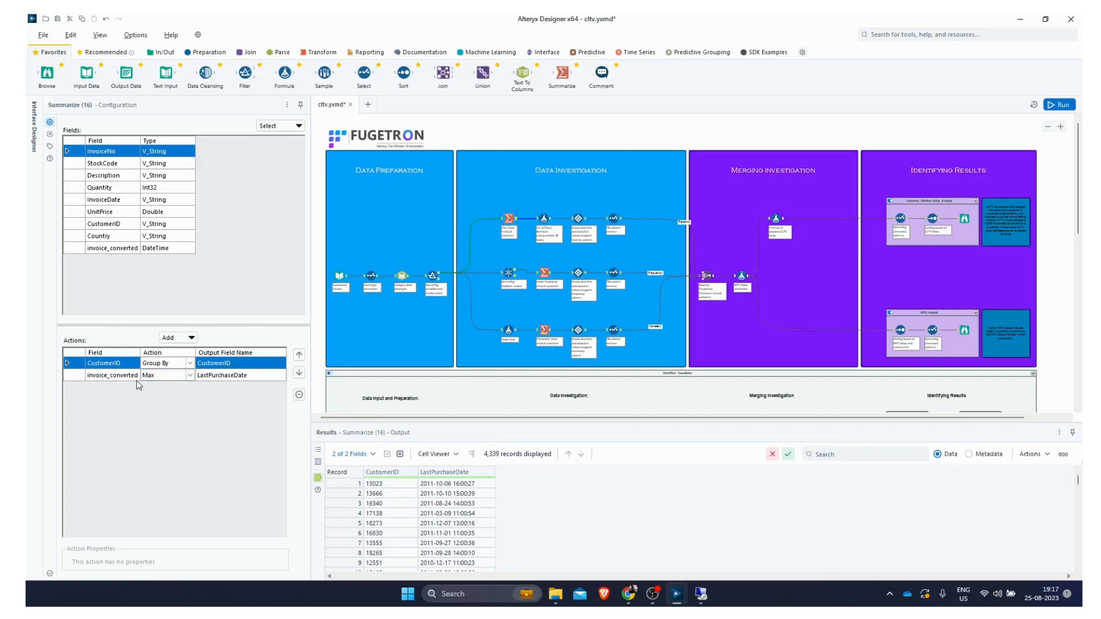
{"action": "left_click", "coordinate": [544, 218]}
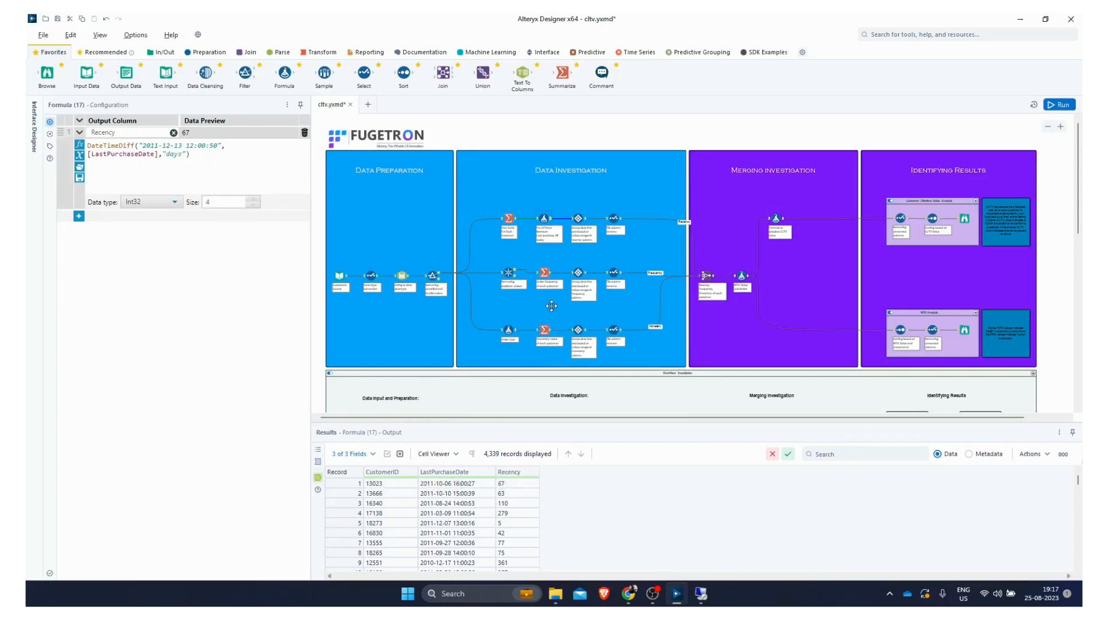
{"action": "left_click", "coordinate": [505, 494]}
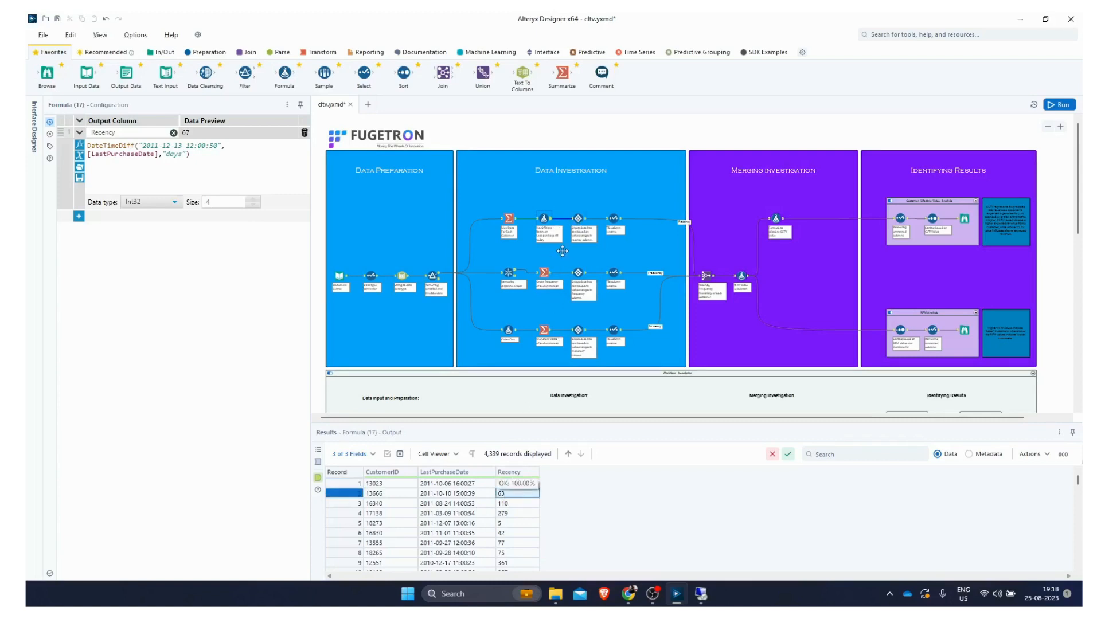
{"action": "left_click", "coordinate": [578, 218]}
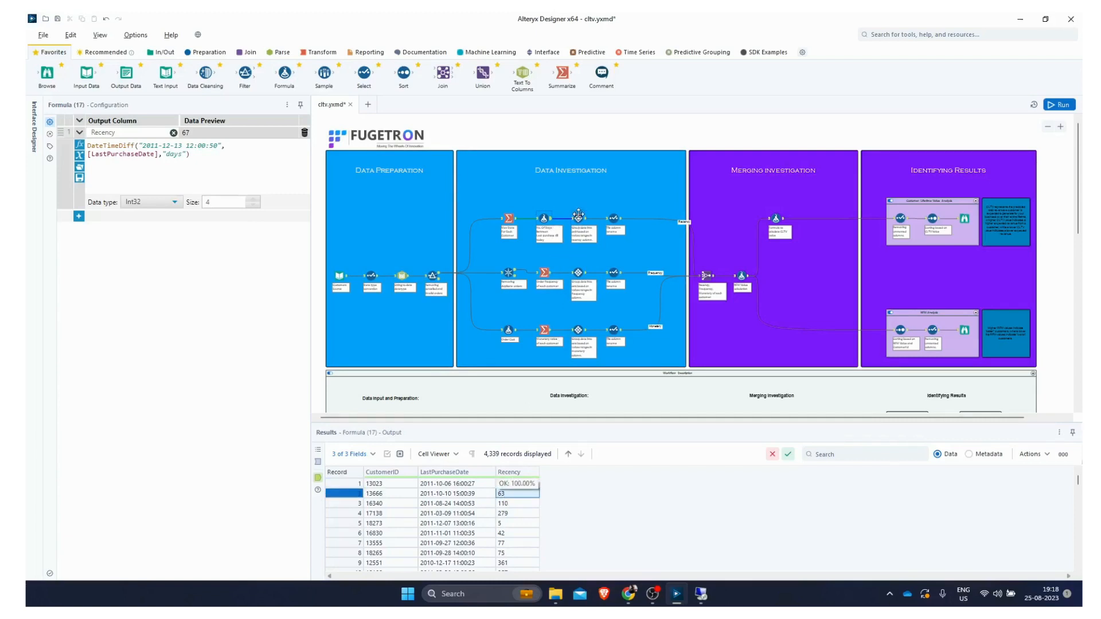
{"action": "left_click", "coordinate": [613, 218]}
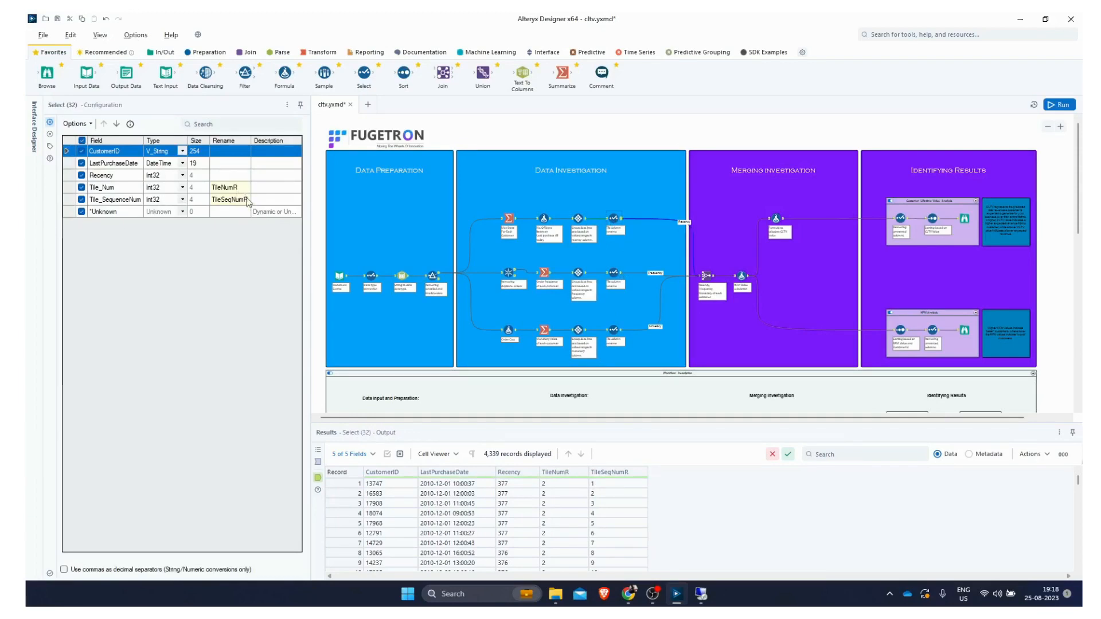
Step: Review the frequency branch's Unique, invoice-count Summarize, Tile and Select configurations and their outputs
{"action": "left_click", "coordinate": [508, 275]}
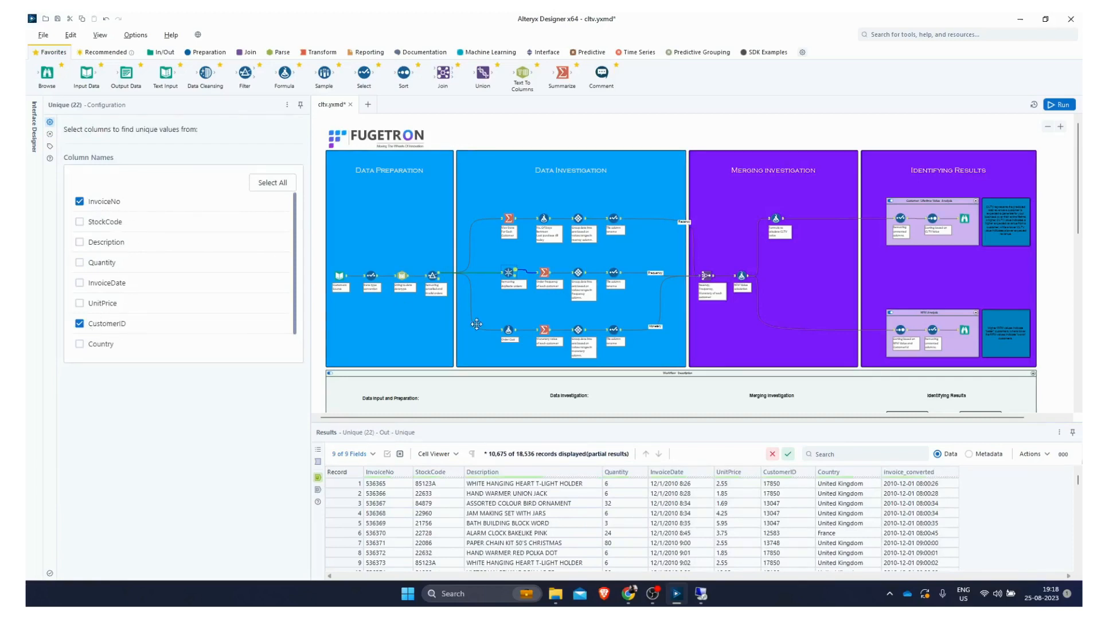
{"action": "left_click", "coordinate": [544, 273]}
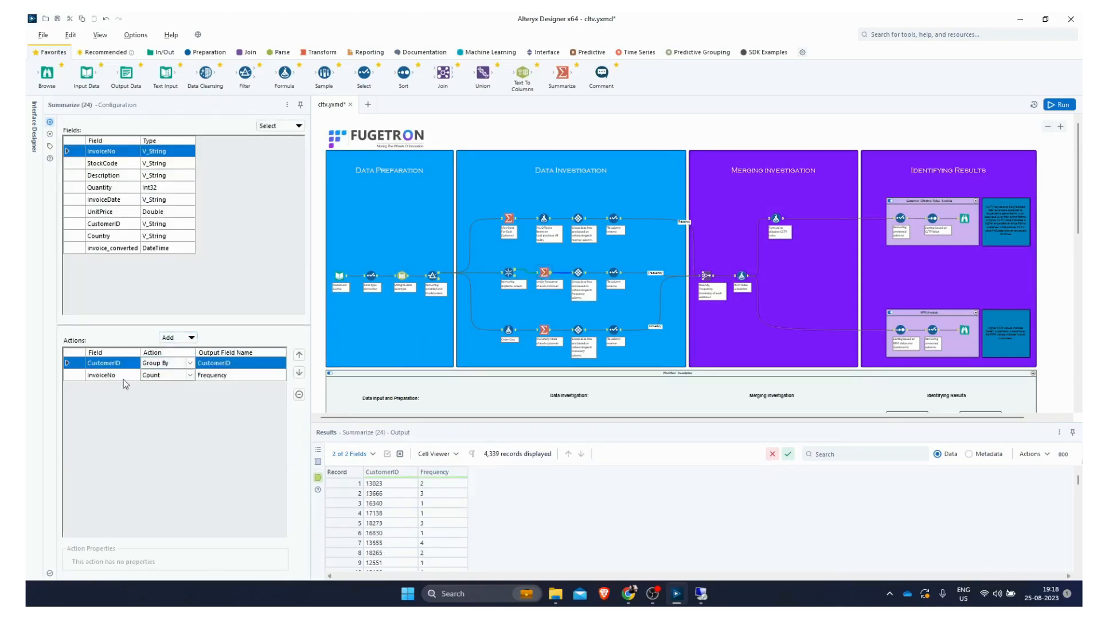
{"action": "left_click", "coordinate": [436, 488]}
{"action": "key", "text": "Down"}
{"action": "key", "text": "Down"}
{"action": "key", "text": "Down"}
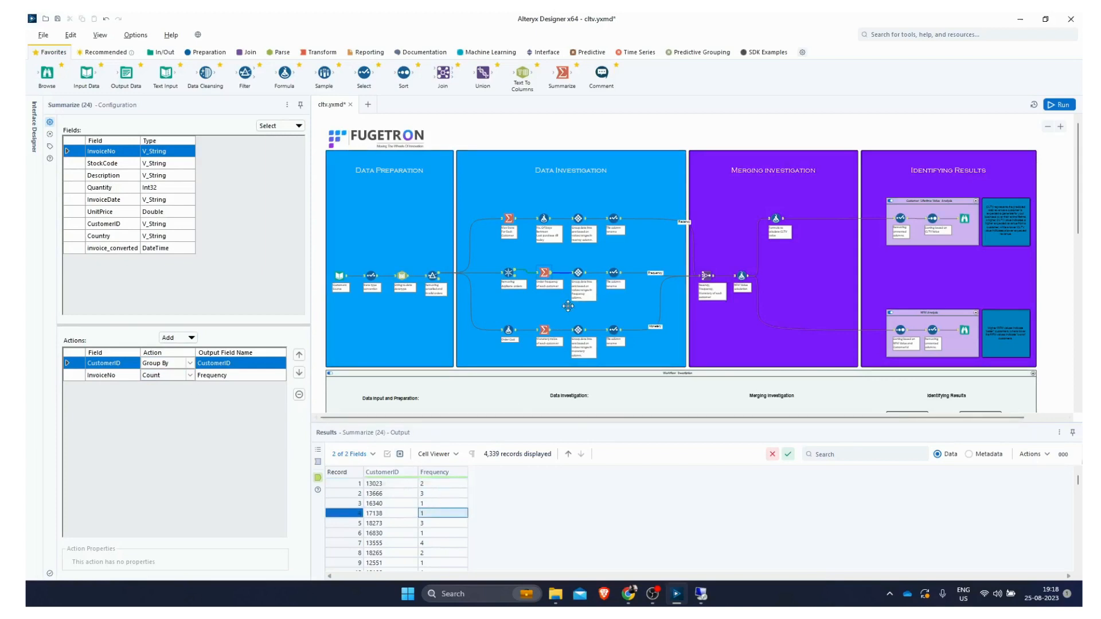
{"action": "left_click", "coordinate": [579, 274]}
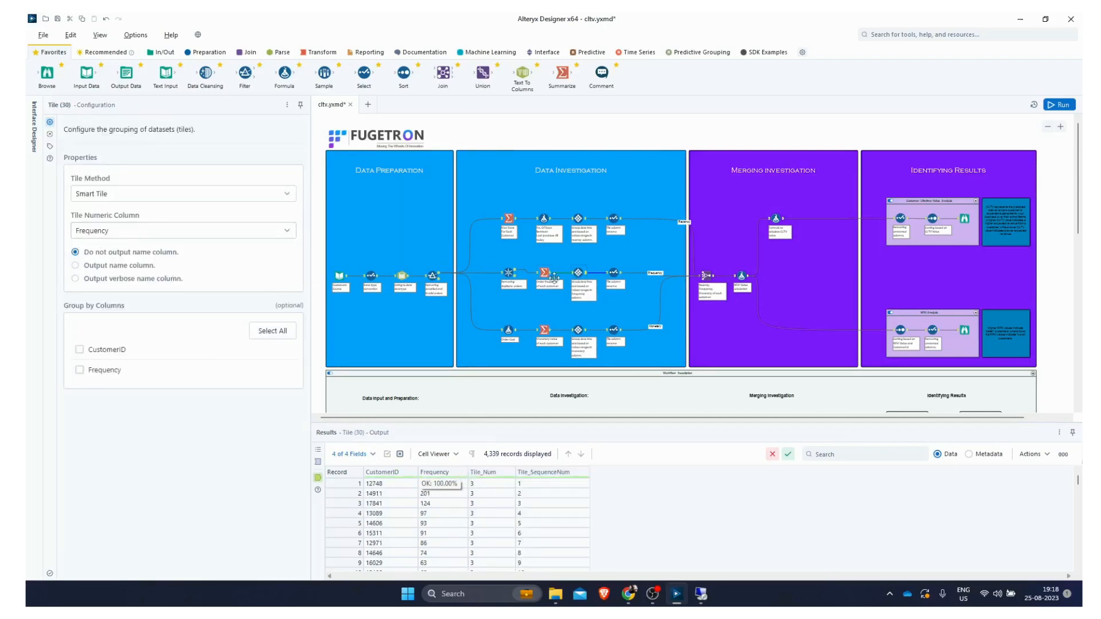
{"action": "left_click", "coordinate": [615, 279]}
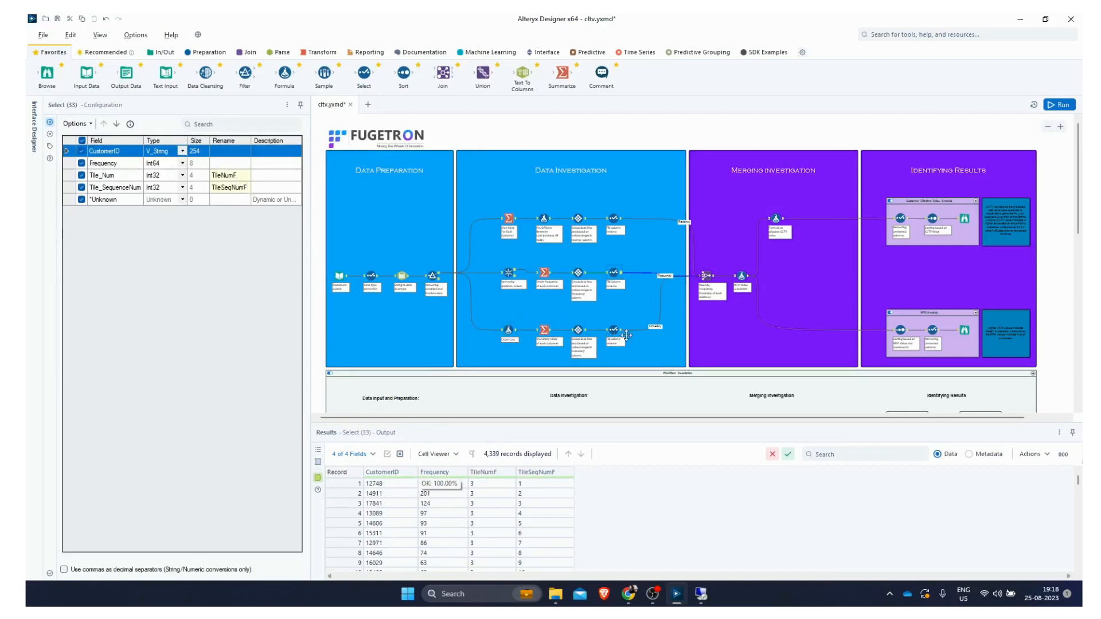
Step: Review the monetary branch's Total Cost formula, Summarize, Tile and Select configurations and their outputs
{"action": "left_click", "coordinate": [507, 329]}
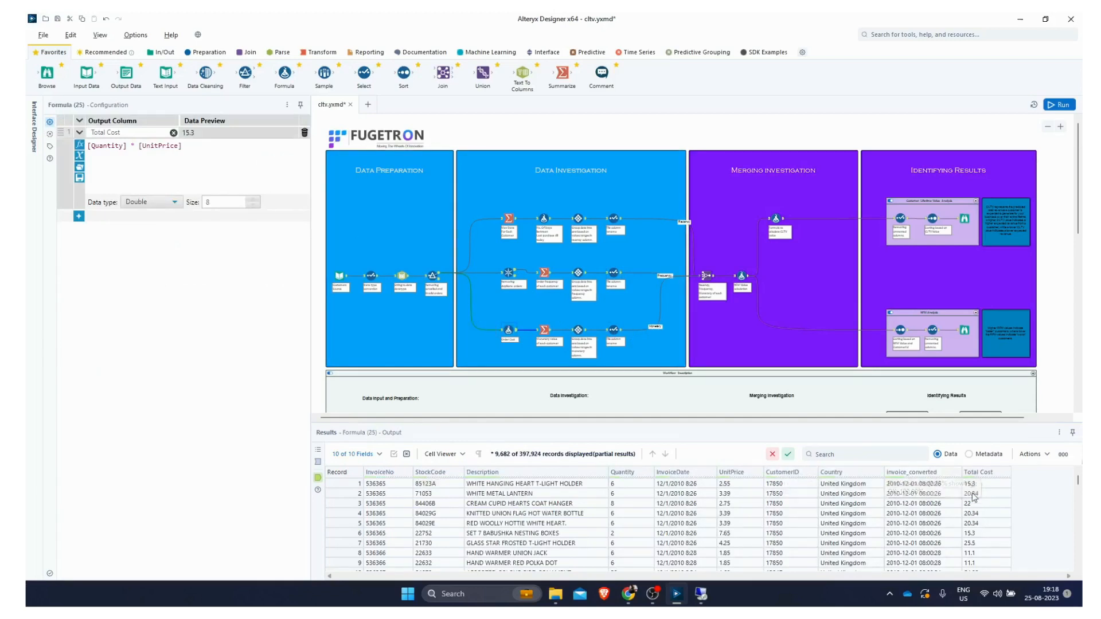
{"action": "left_click", "coordinate": [544, 329]}
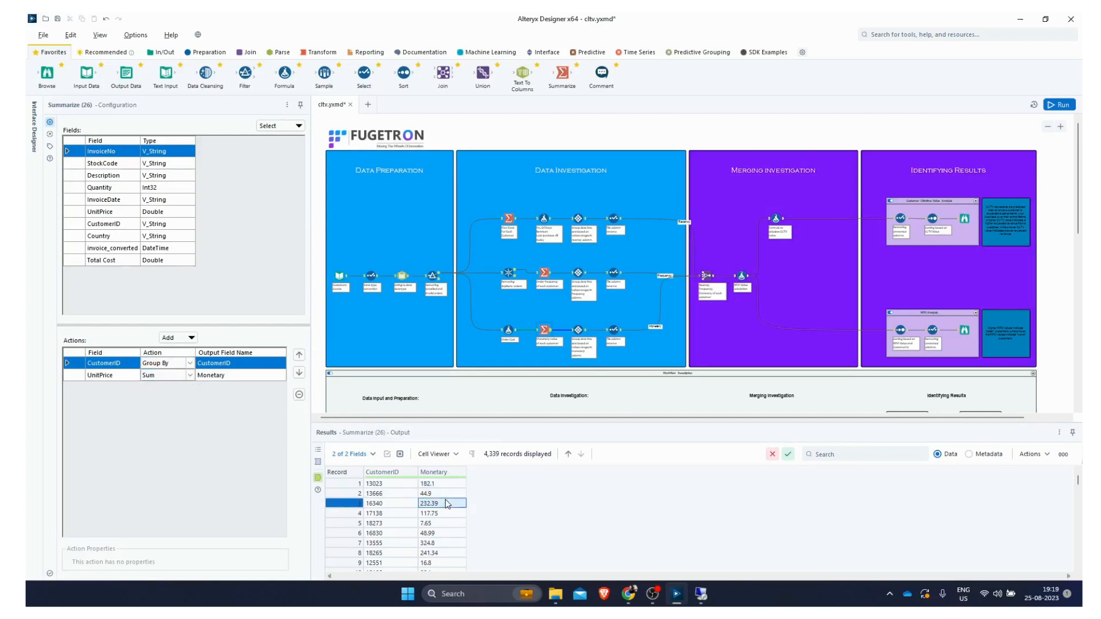
{"action": "left_click", "coordinate": [578, 330]}
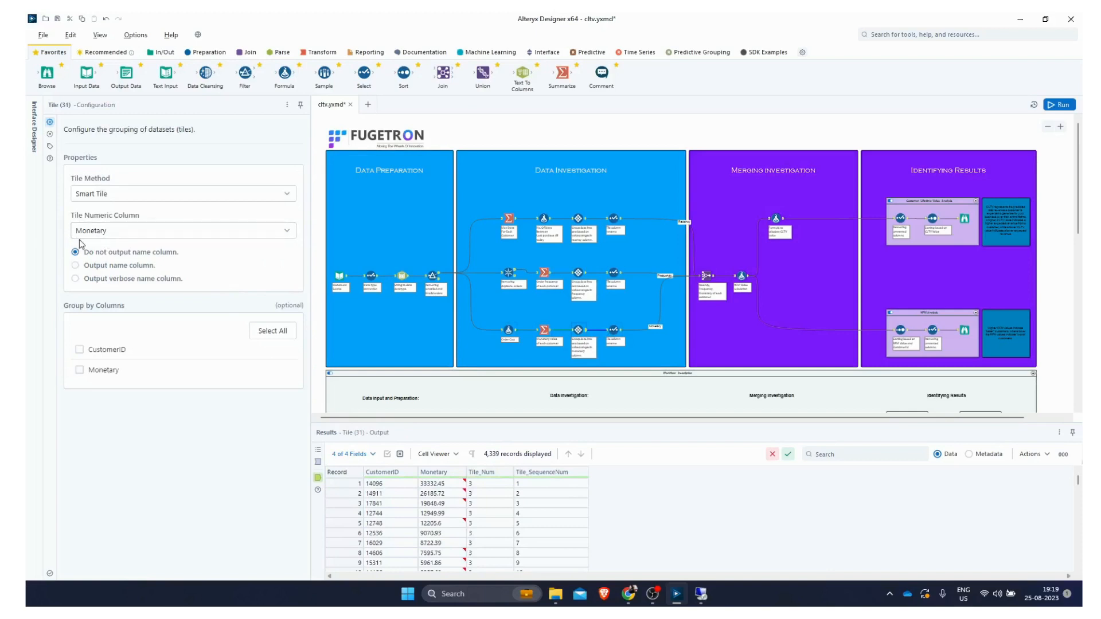
{"action": "left_click", "coordinate": [614, 330]}
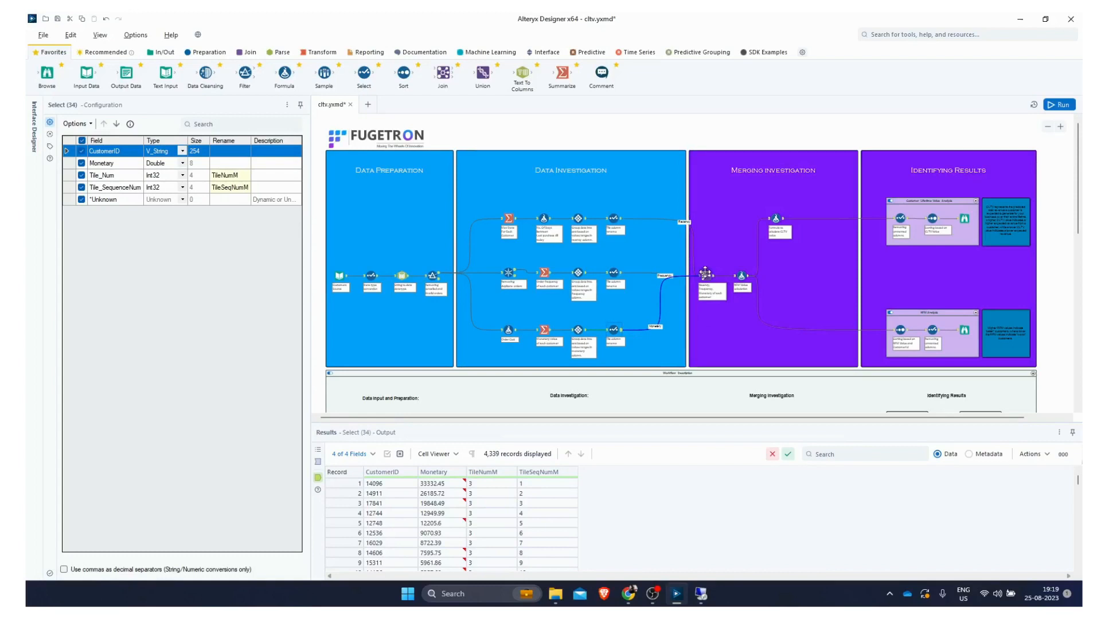
Step: Examine the Join Multiple on CustomerID and the rfmValue formula combining the three tile numbers
{"action": "left_click", "coordinate": [707, 274]}
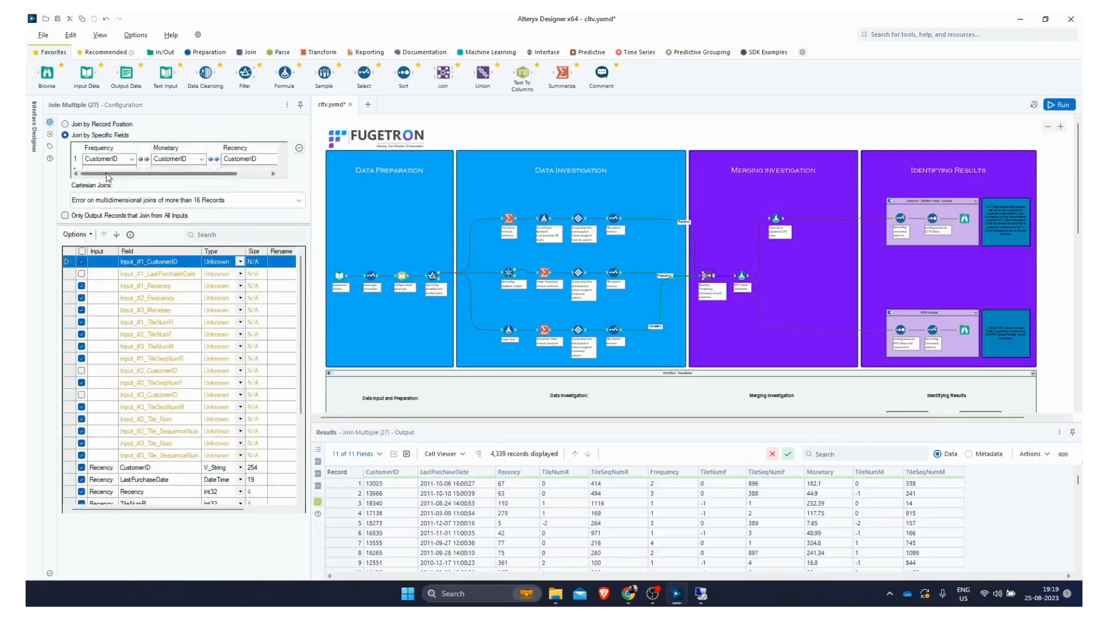
{"action": "left_click_drag", "start_coordinate": [141, 181], "coordinate": [116, 180]}
{"action": "left_click", "coordinate": [741, 276]}
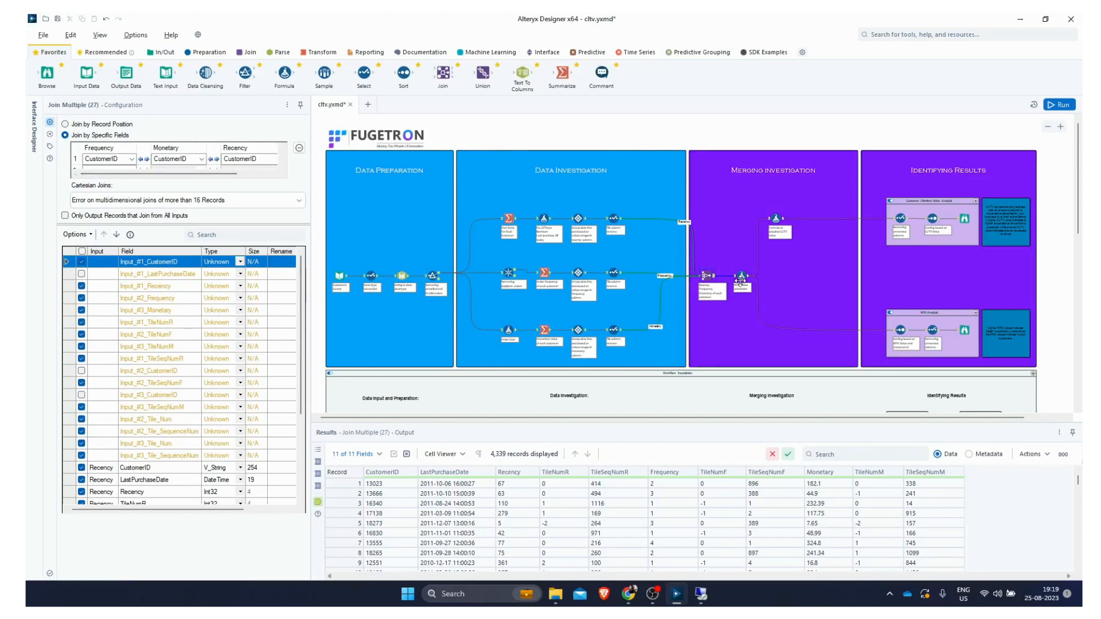
{"action": "left_click", "coordinate": [97, 133]}
{"action": "double_click", "coordinate": [91, 134]}
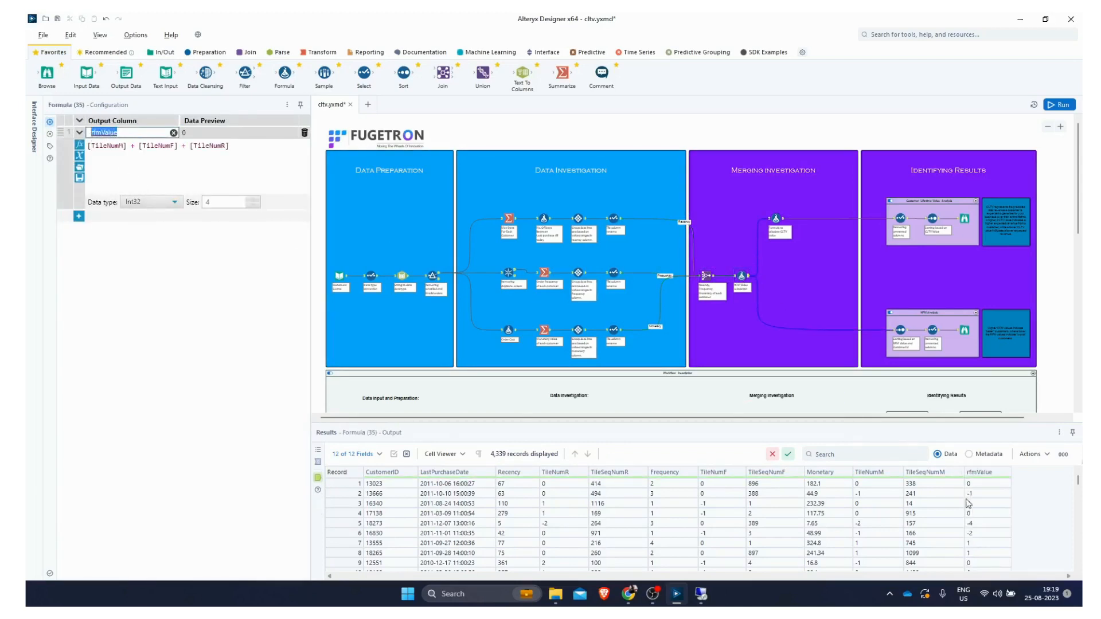
{"action": "left_click", "coordinate": [146, 152]}
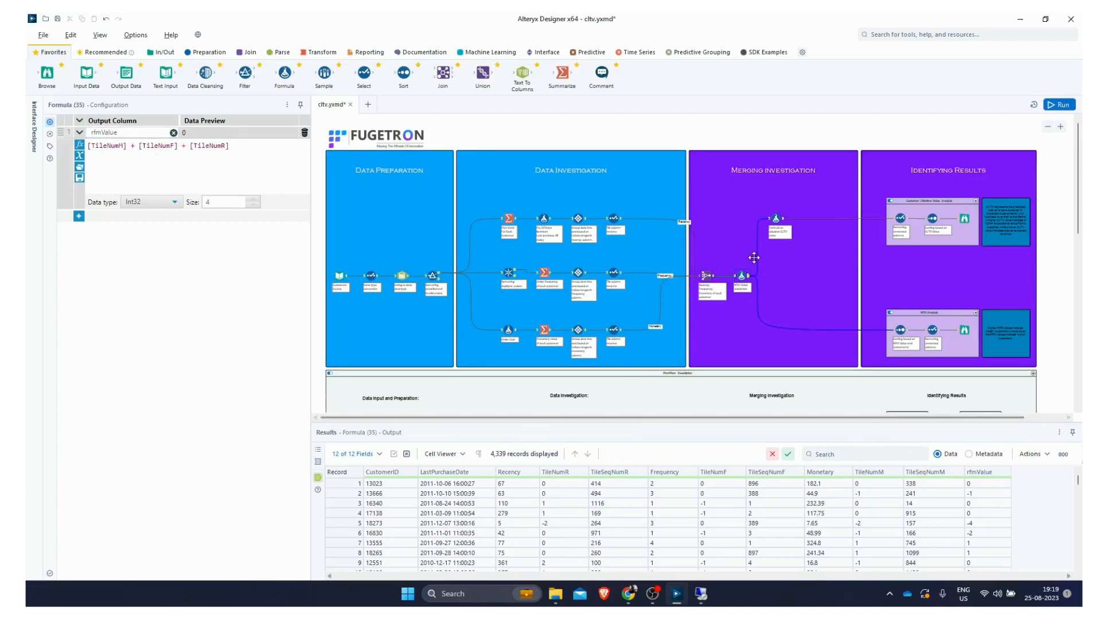
Step: Examine the descending rfmValue sort, the cltv_value formula and the column-removing Select in the lifetime value analysis
{"action": "left_click", "coordinate": [900, 330]}
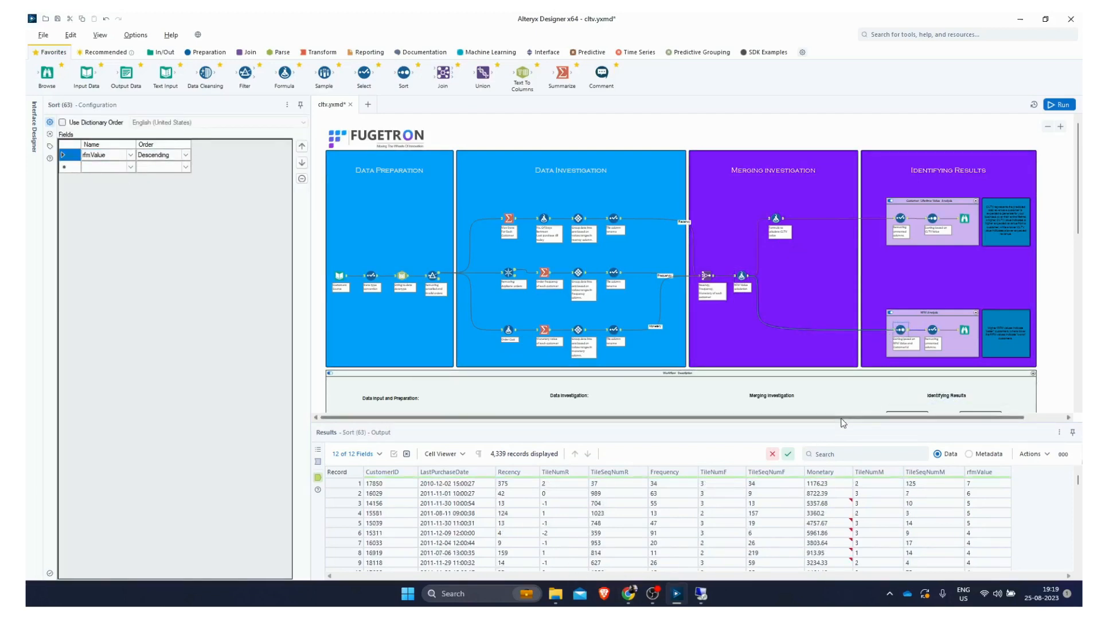
{"action": "left_click_drag", "start_coordinate": [843, 418], "coordinate": [878, 421]}
{"action": "scroll", "coordinate": [891, 348], "scroll_direction": "up", "scroll_amount": 3}
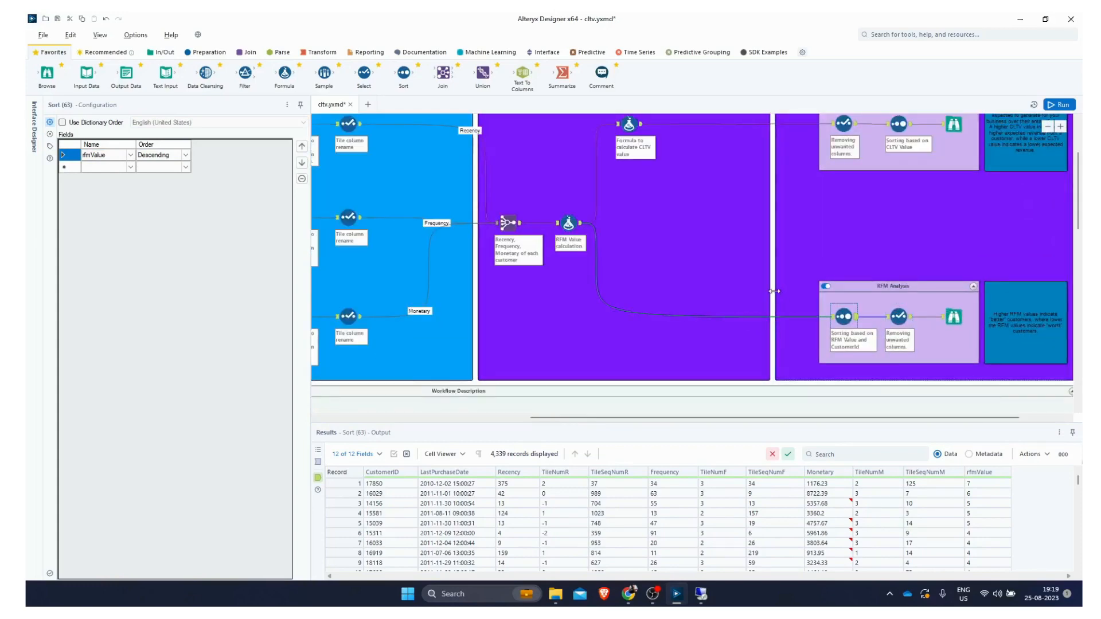
{"action": "scroll", "coordinate": [774, 289], "scroll_direction": "down", "scroll_amount": 1}
{"action": "left_click", "coordinate": [653, 150]}
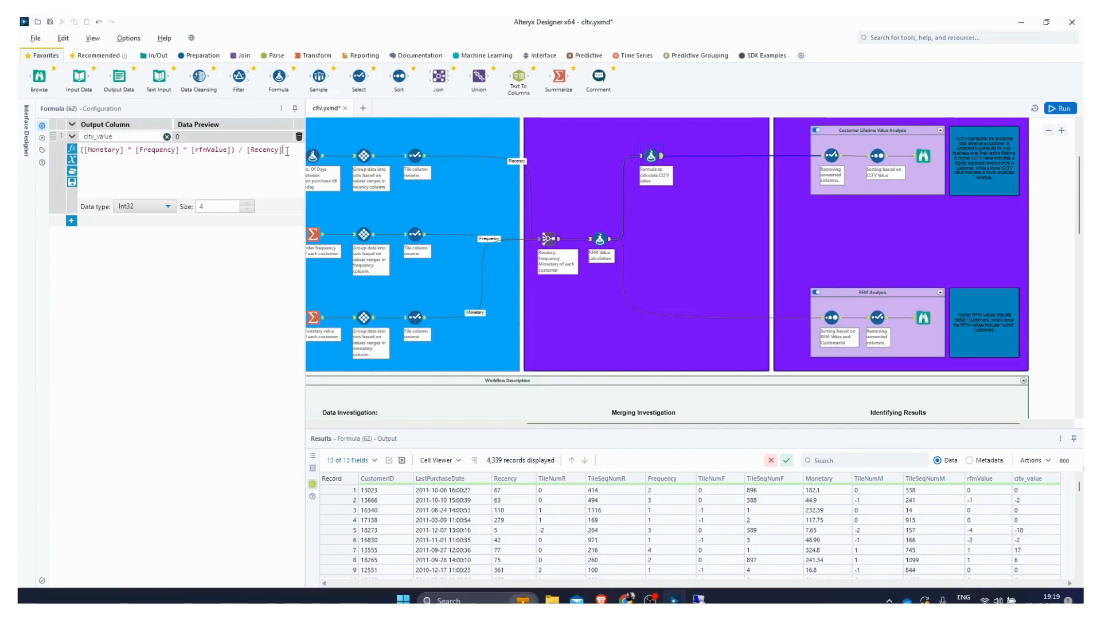
{"action": "left_click_drag", "start_coordinate": [285, 151], "coordinate": [79, 153]}
{"action": "left_click", "coordinate": [247, 185]}
{"action": "left_click", "coordinate": [832, 155]}
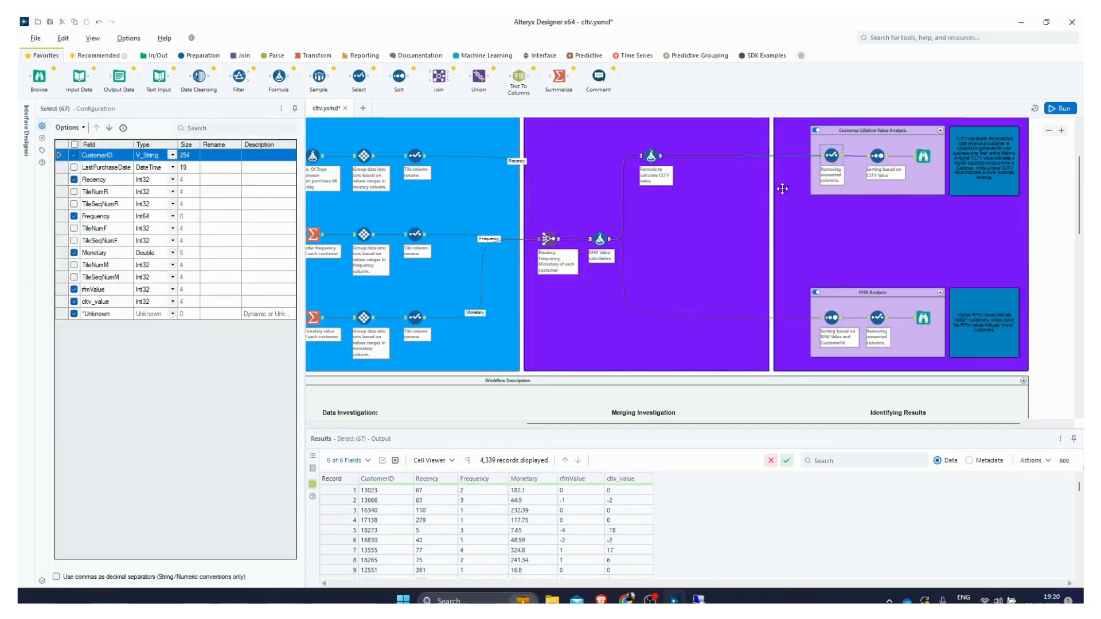
Step: Browse the customer lifetime value results profile, expanding the cltv_value distinct values
{"action": "left_click", "coordinate": [923, 155]}
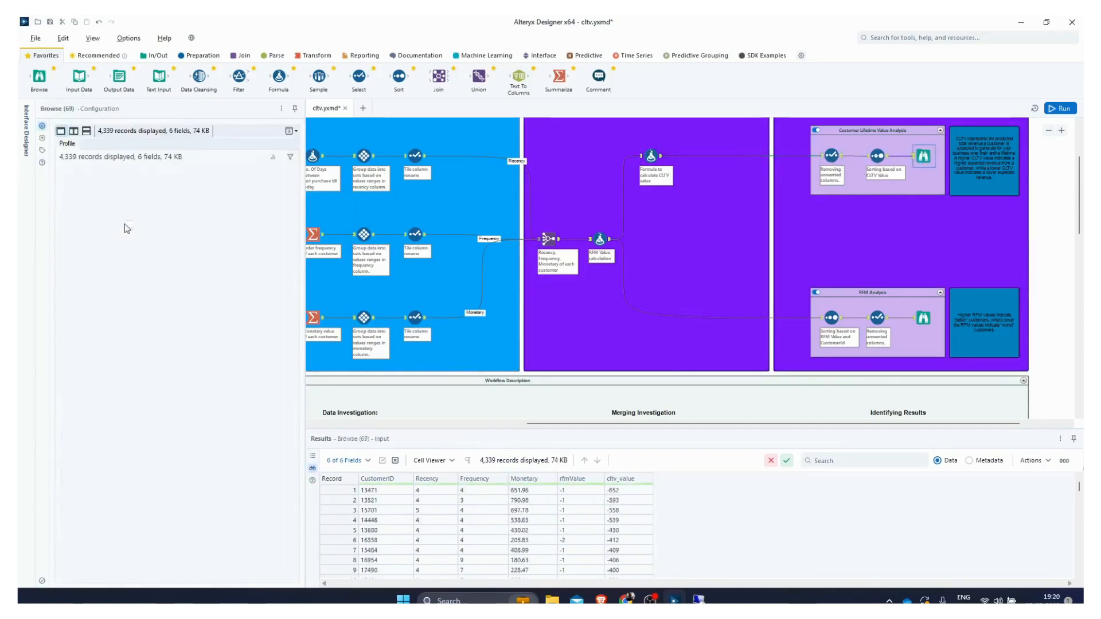
{"action": "scroll", "coordinate": [93, 412], "scroll_direction": "down", "scroll_amount": 5}
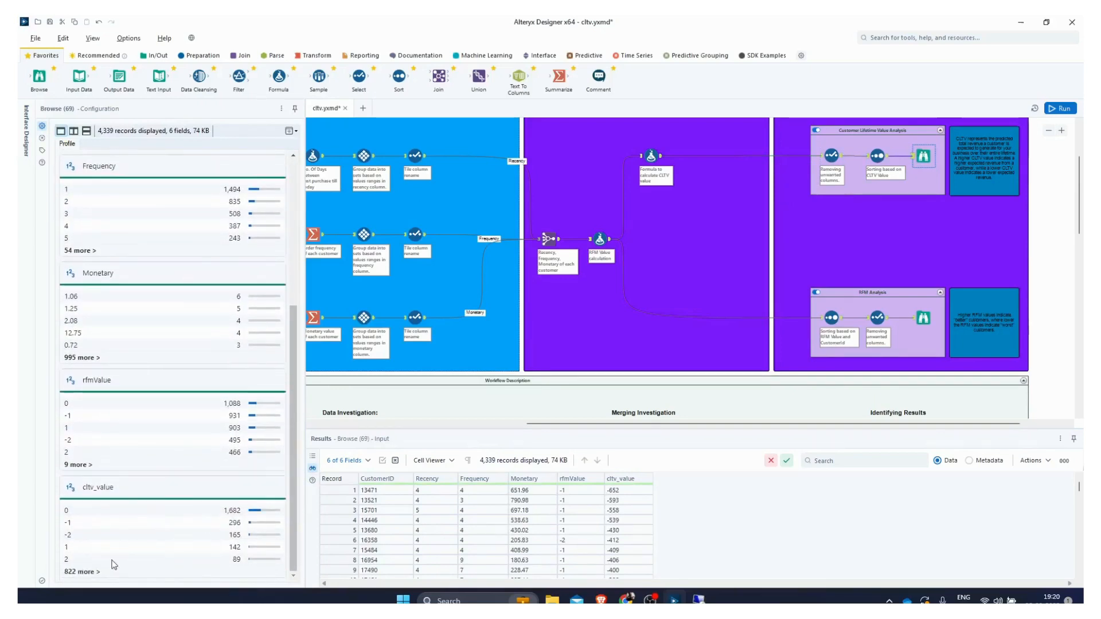
{"action": "left_click", "coordinate": [86, 572]}
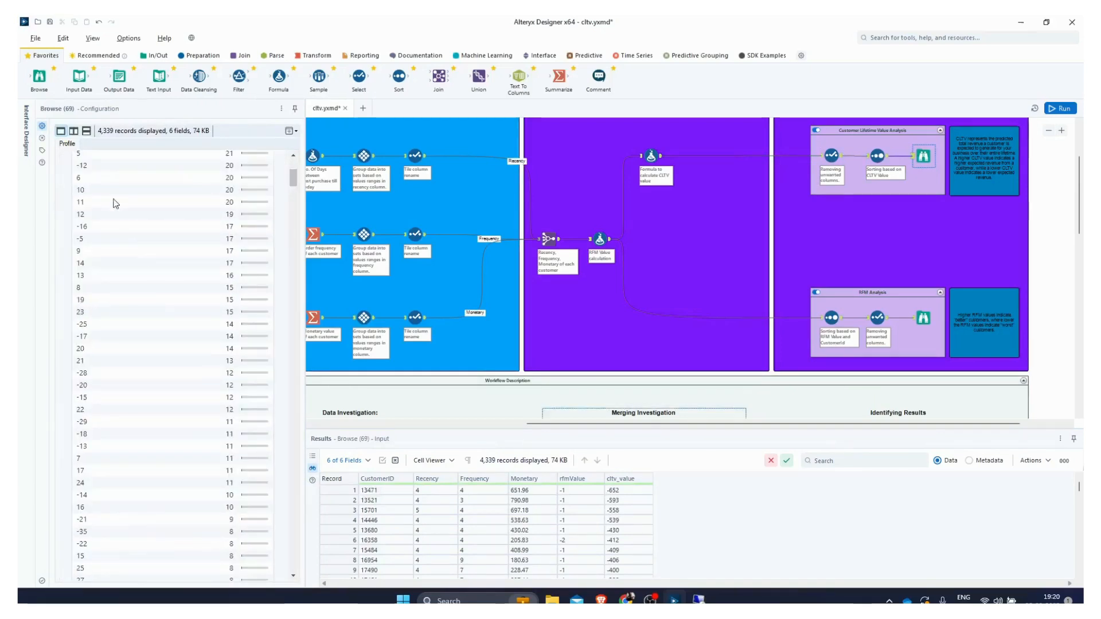
{"action": "scroll", "coordinate": [95, 315], "scroll_direction": "down", "scroll_amount": 5}
{"action": "scroll", "coordinate": [95, 327], "scroll_direction": "down", "scroll_amount": 5}
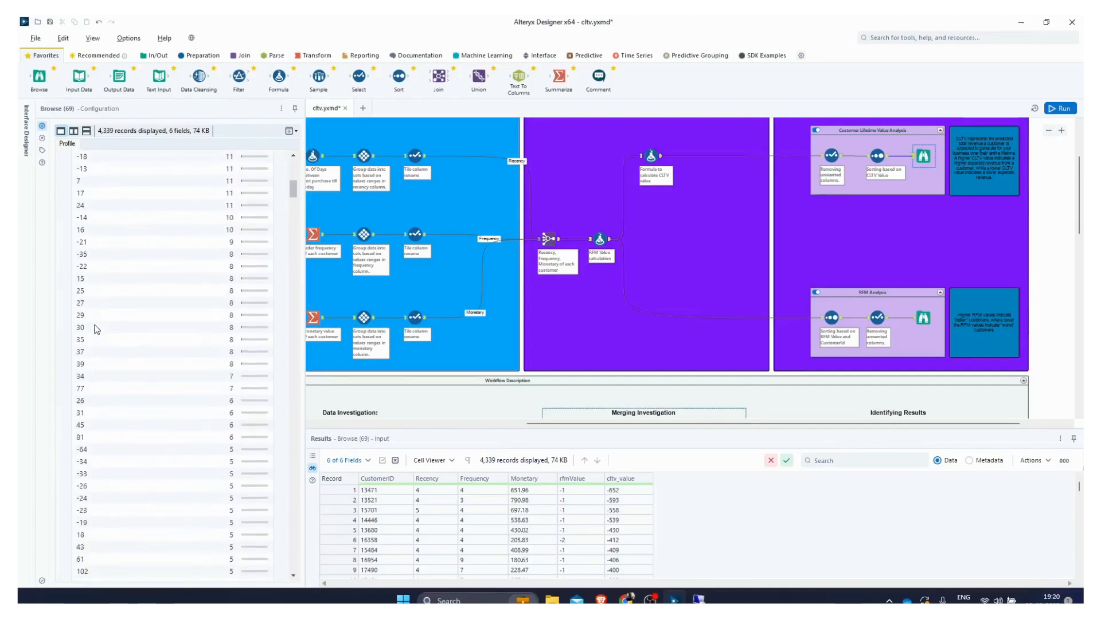
Step: Inspect the ascending cltv_value sort and scroll through its output records
{"action": "left_click", "coordinate": [888, 163]}
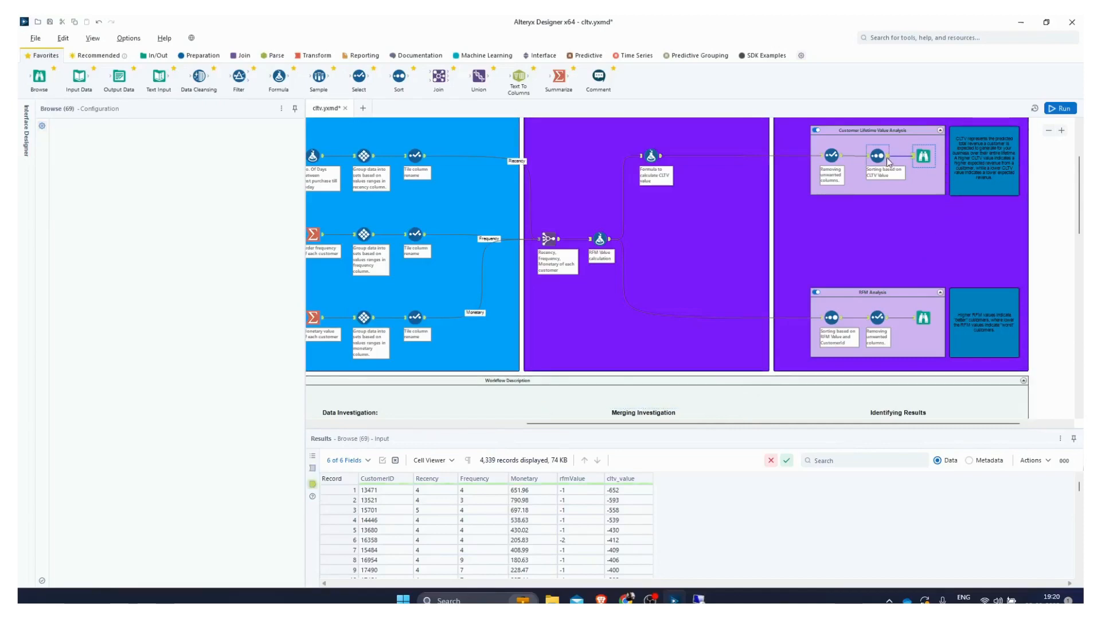
{"action": "left_click", "coordinate": [380, 492]}
{"action": "left_click", "coordinate": [624, 493]}
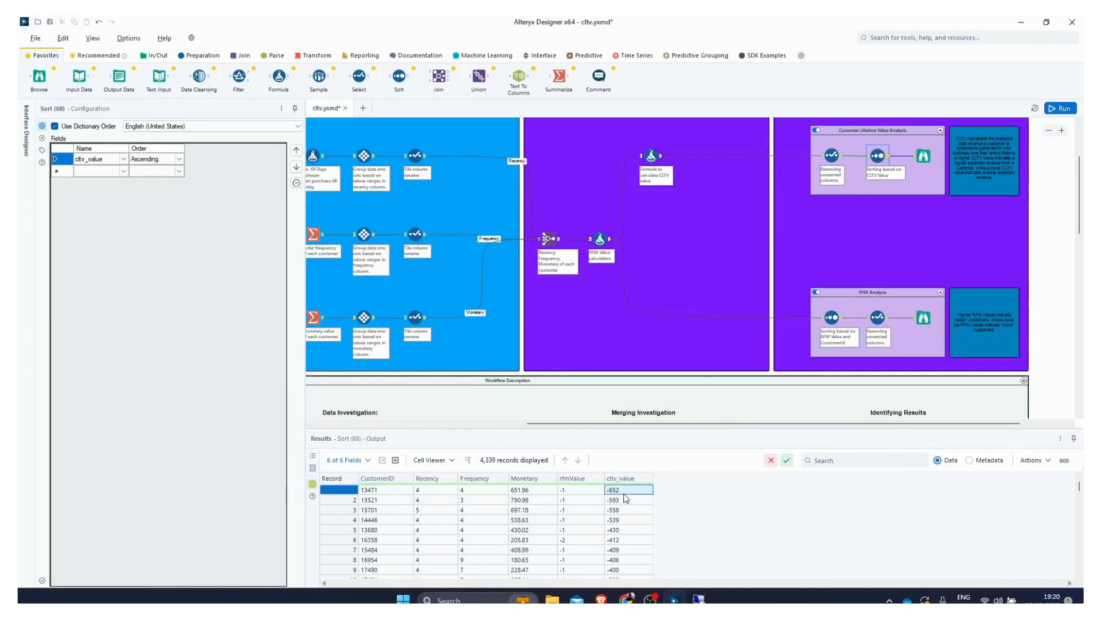
{"action": "left_click_drag", "start_coordinate": [1081, 485], "coordinate": [1080, 565]}
{"action": "left_click", "coordinate": [619, 572]}
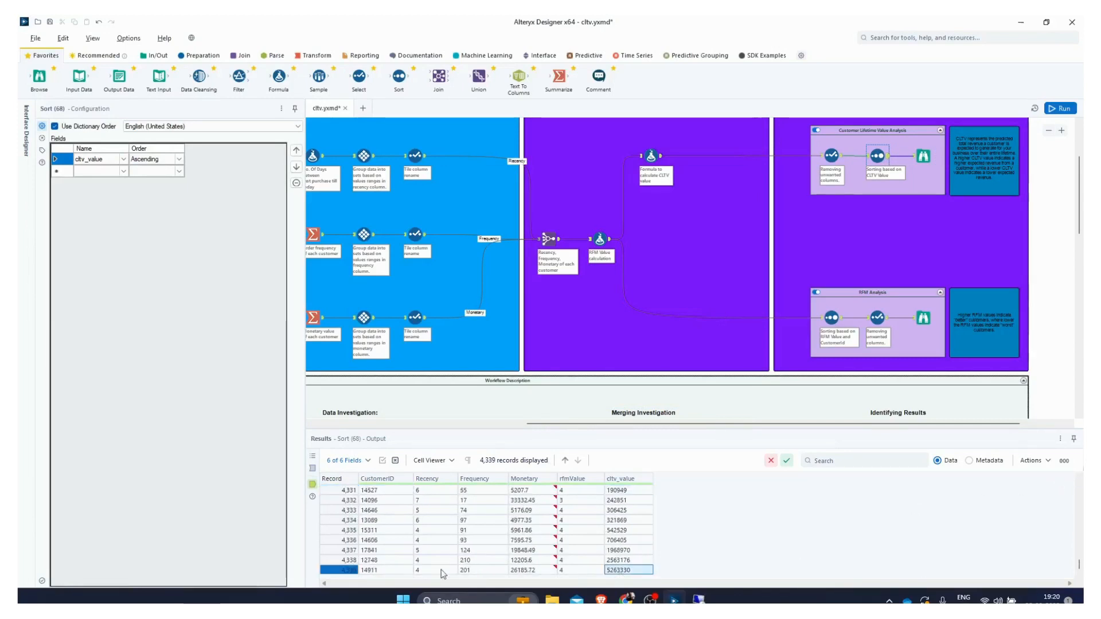
{"action": "left_click", "coordinate": [363, 569]}
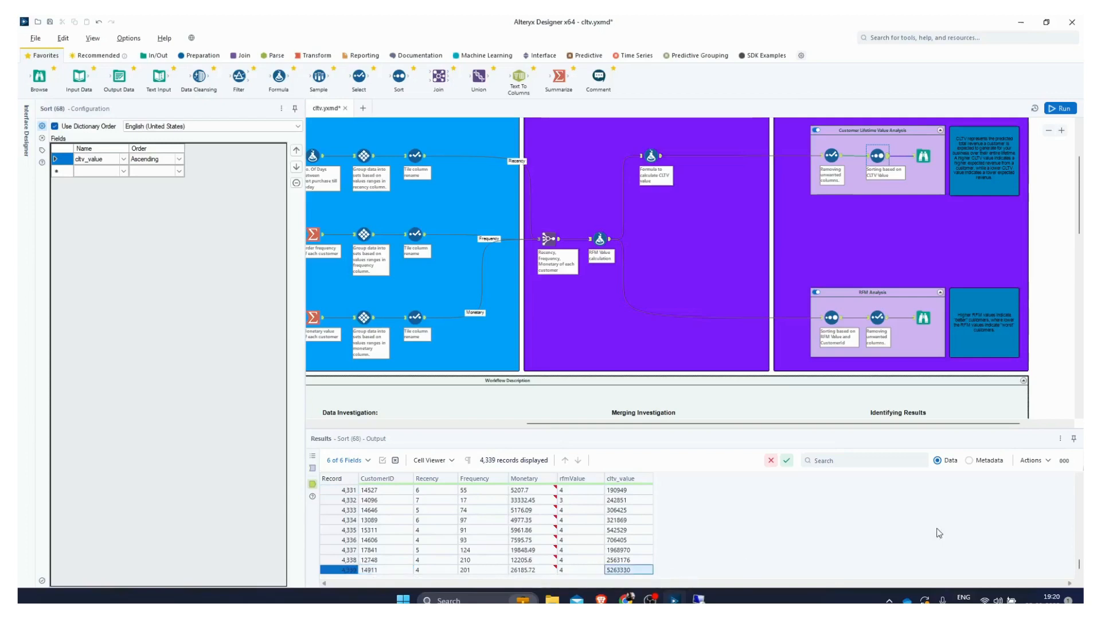
{"action": "left_click_drag", "start_coordinate": [1079, 565], "coordinate": [1078, 486]}
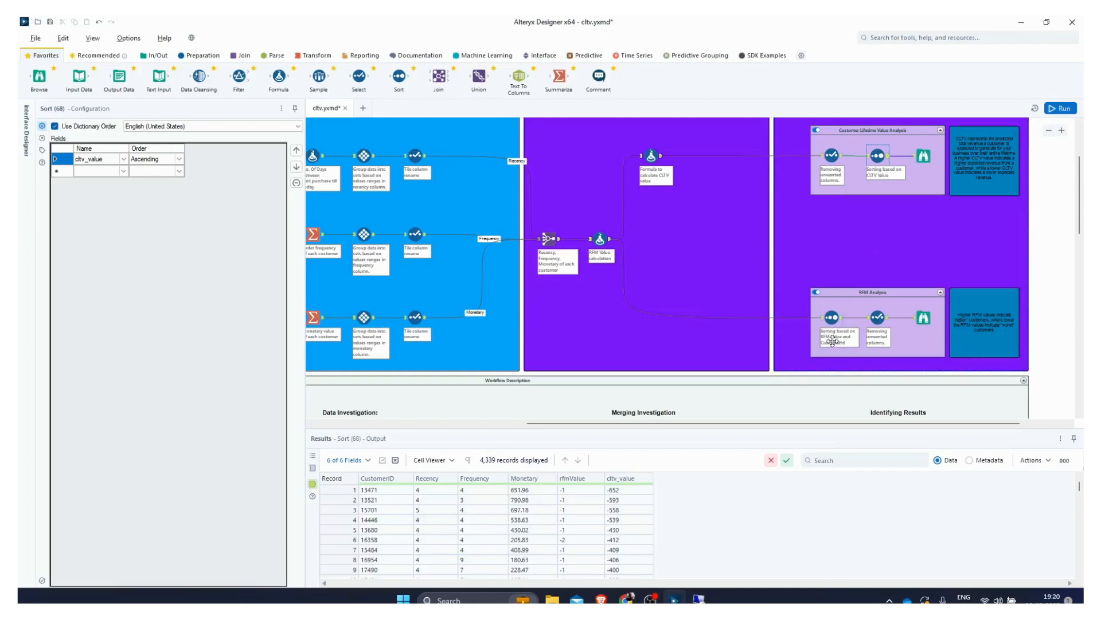
Step: Open the RFM analysis results profile and expand the rfmValue distinct values
{"action": "left_click", "coordinate": [923, 318]}
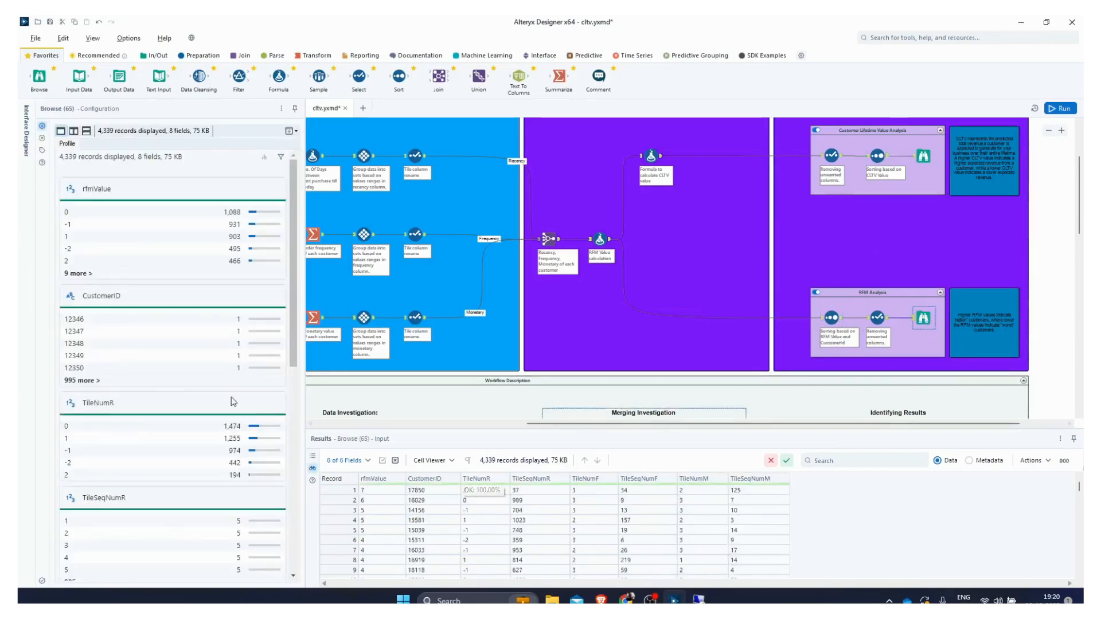
{"action": "left_click", "coordinate": [79, 274]}
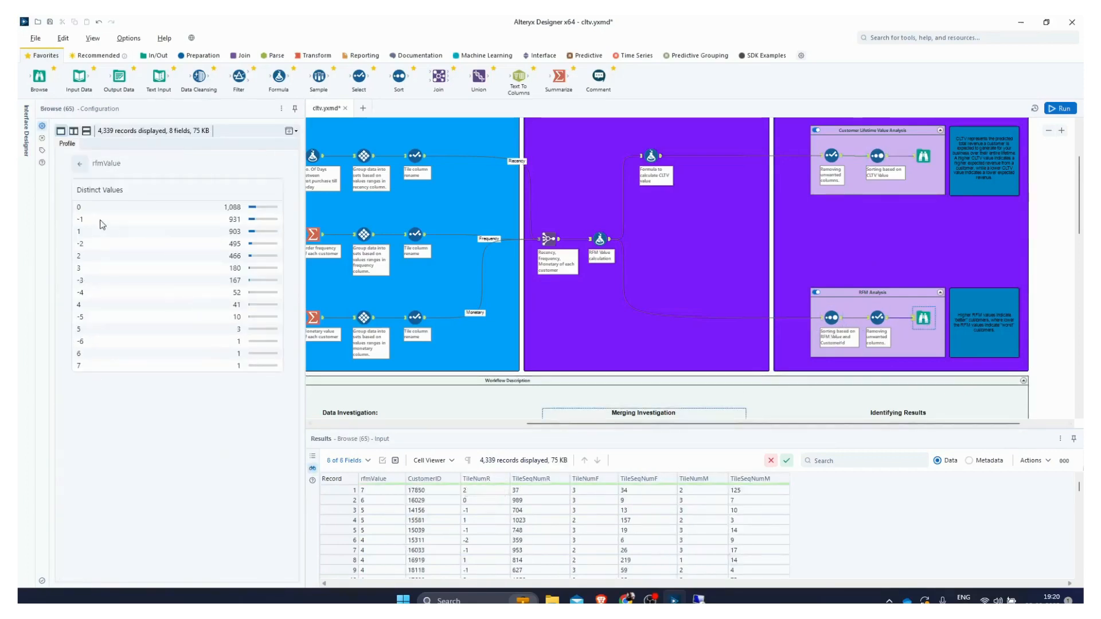